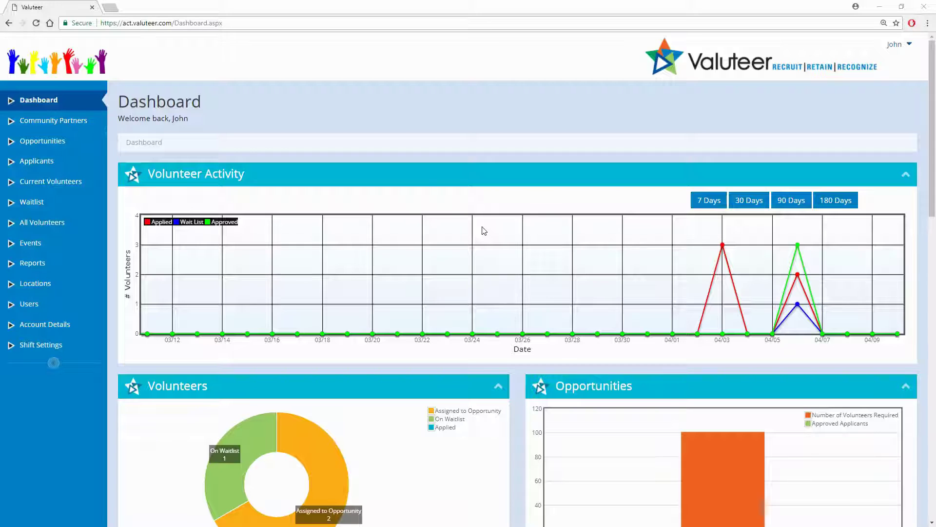
# Step: Start a new volunteer opportunity titled "Front Desk Help" and change its assigned coordinator
pyautogui.click(58, 144)
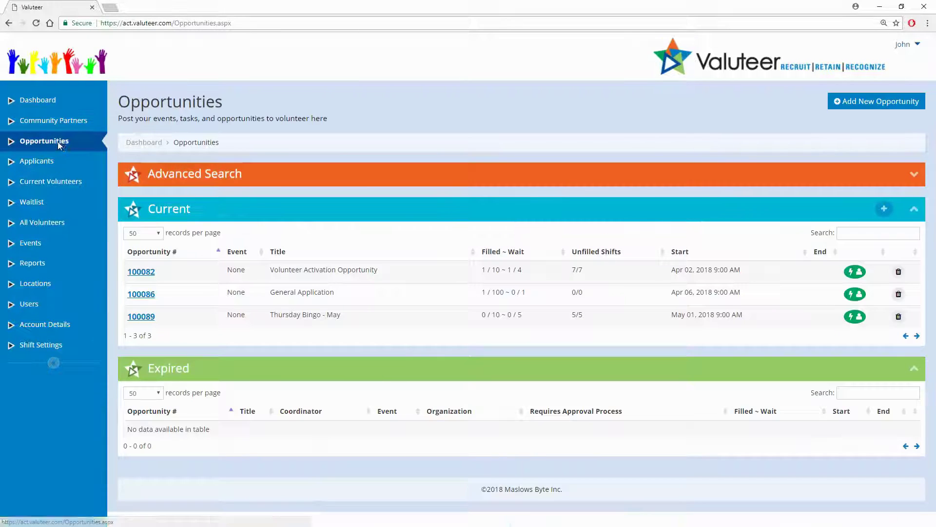
pyautogui.click(880, 105)
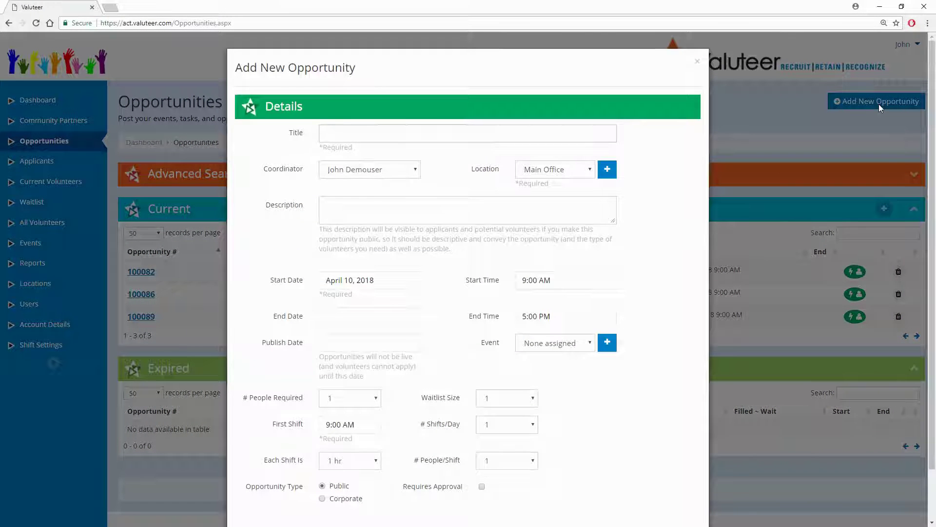
pyautogui.write('Front Desk Help')
pyautogui.click(408, 175)
pyautogui.click(383, 197)
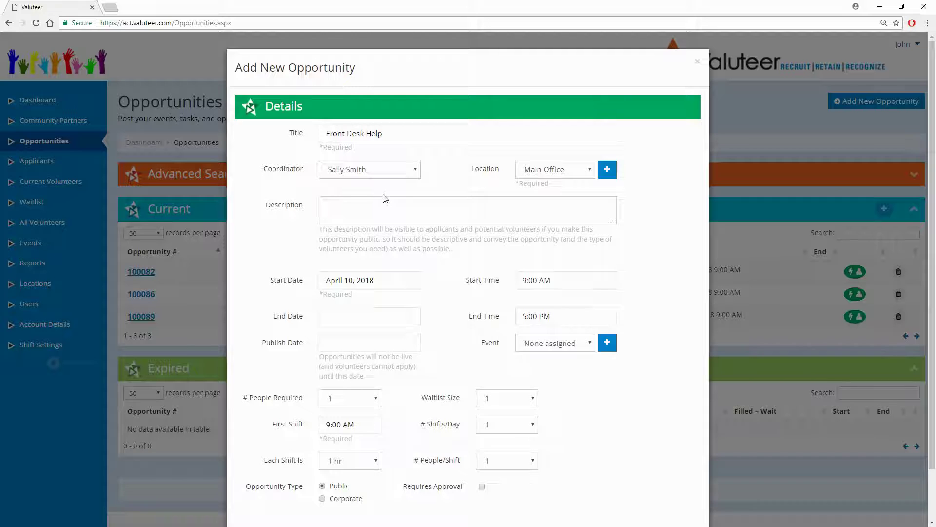
# Step: Set the location to Main Office and describe the front desk role: greeting clients, assisting with check ins and answering phones
pyautogui.click(550, 170)
pyautogui.click(549, 184)
pyautogui.click(463, 211)
pyautogui.write('We are looking for some shining personalities to work the front desk at our main office. Duties include greeting clients, assisting with check ins and answering phones.')
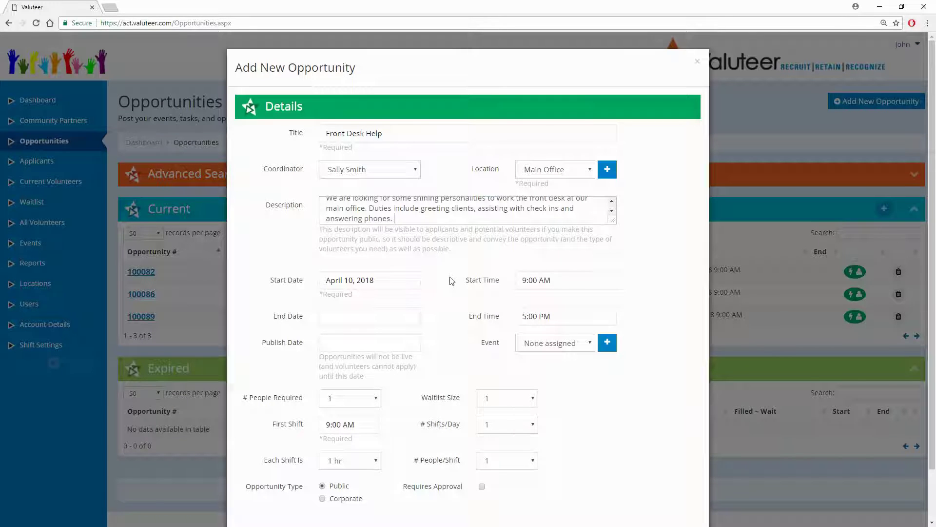
# Step: Set the opportunity's start date to April 30, 2018 and its end date to May 11, 2018
pyautogui.click(402, 284)
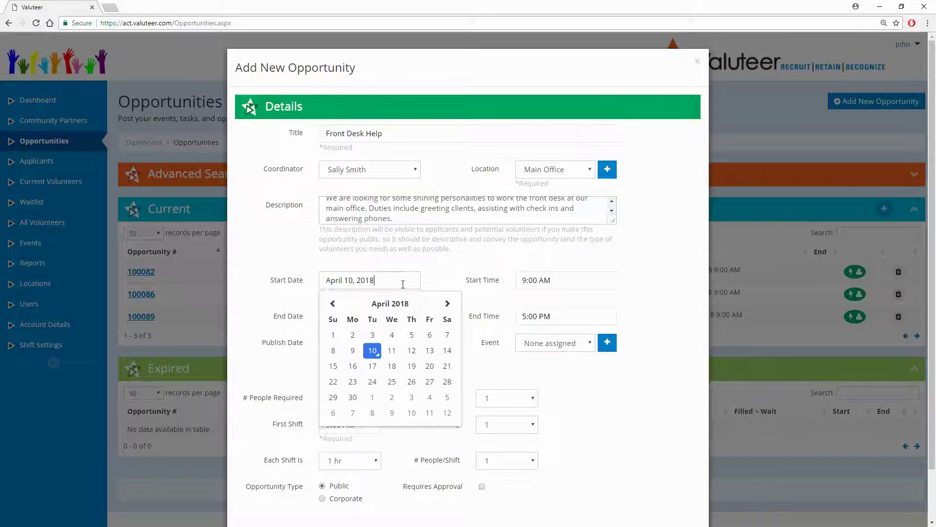
pyautogui.click(447, 303)
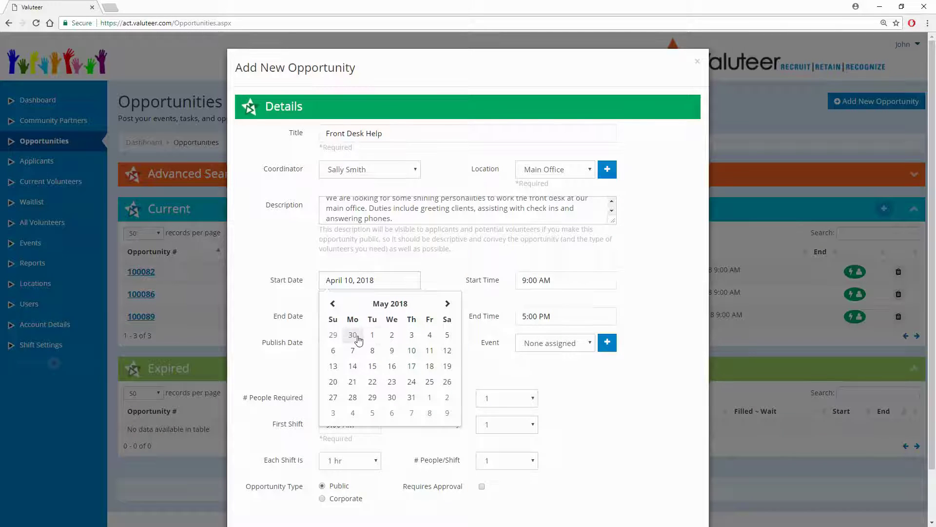
pyautogui.click(353, 336)
pyautogui.click(347, 318)
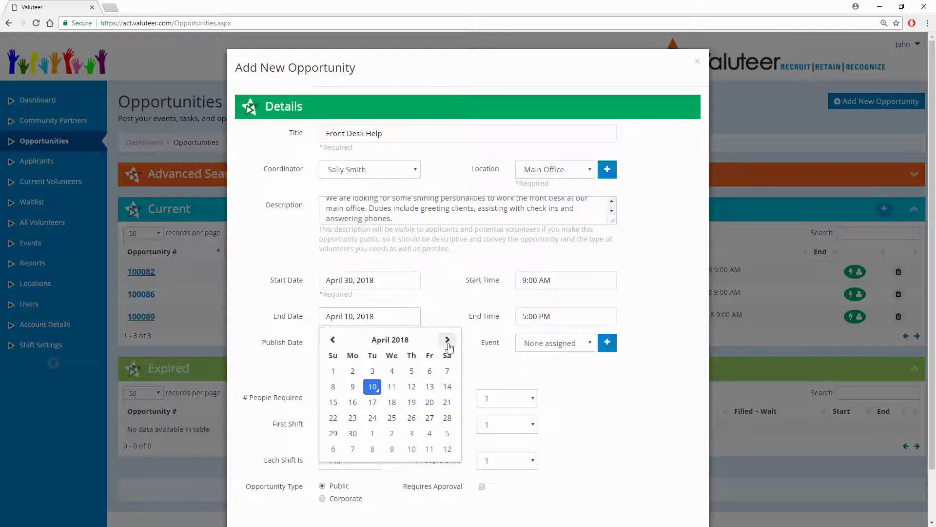
pyautogui.click(447, 339)
pyautogui.click(427, 386)
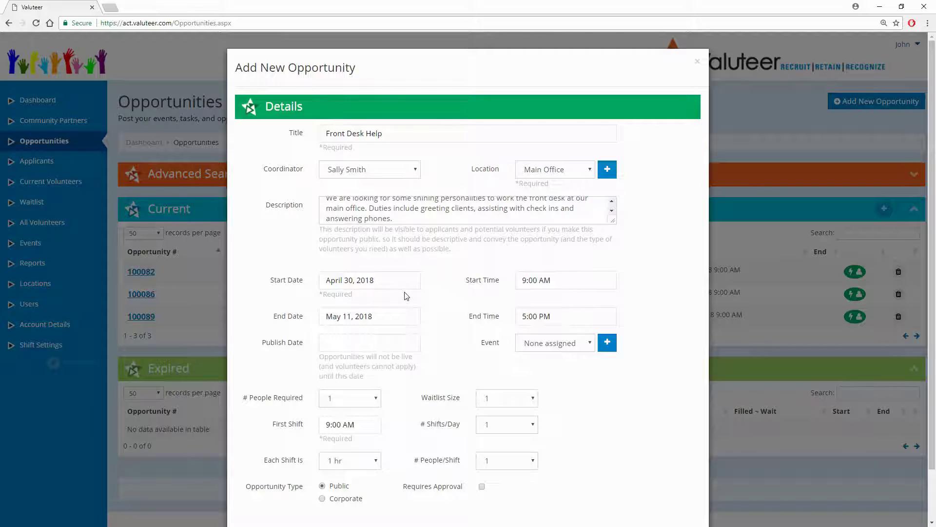
# Step: Set the opportunity's start time to 8:00 AM
pyautogui.click(546, 281)
pyautogui.click(531, 254)
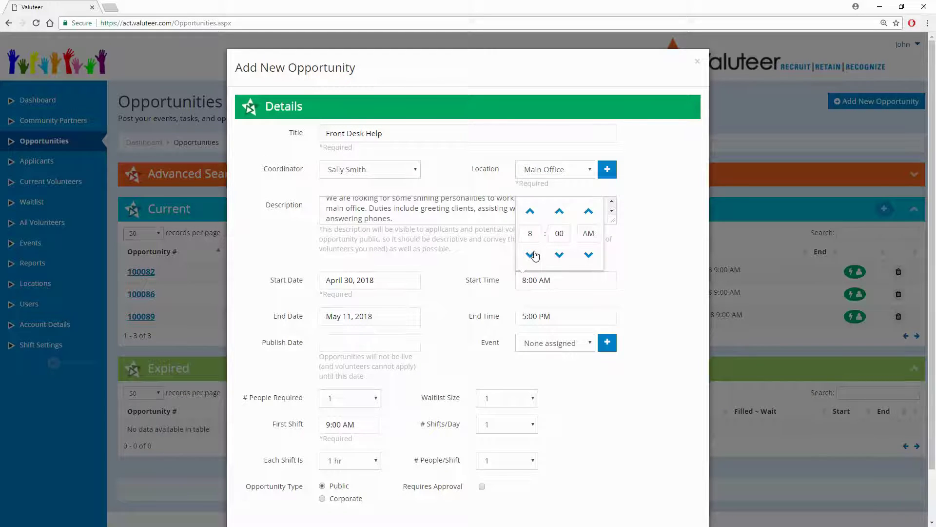
pyautogui.click(486, 303)
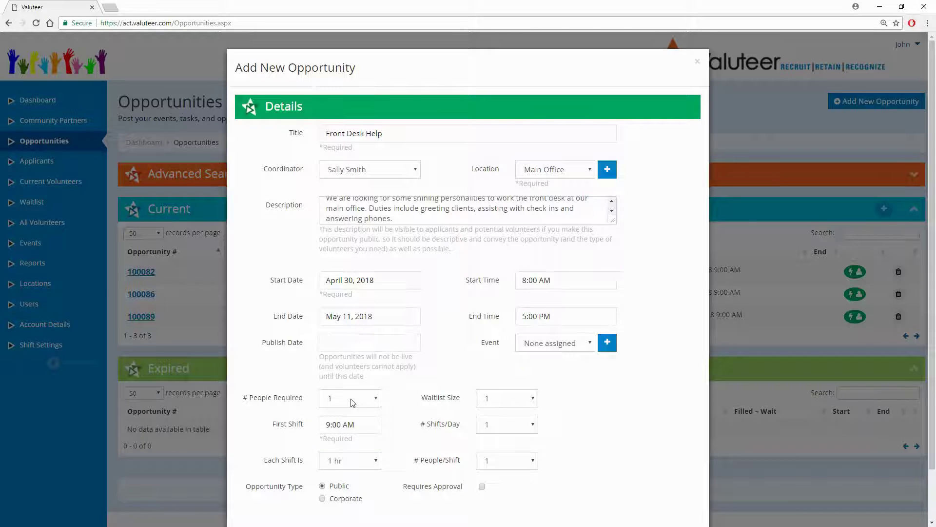
# Step: Set the number of people required to 20 and the waitlist size to 5
pyautogui.click(367, 405)
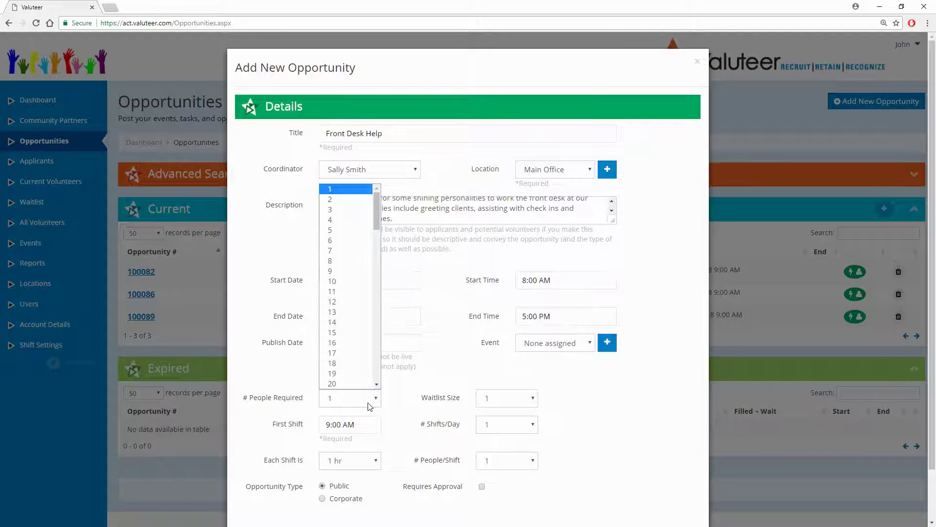
pyautogui.click(343, 385)
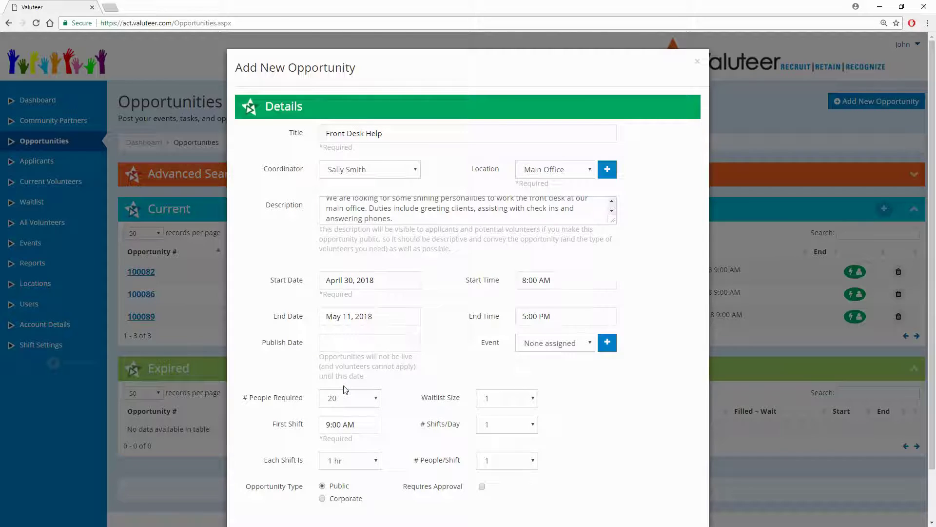
pyautogui.click(533, 400)
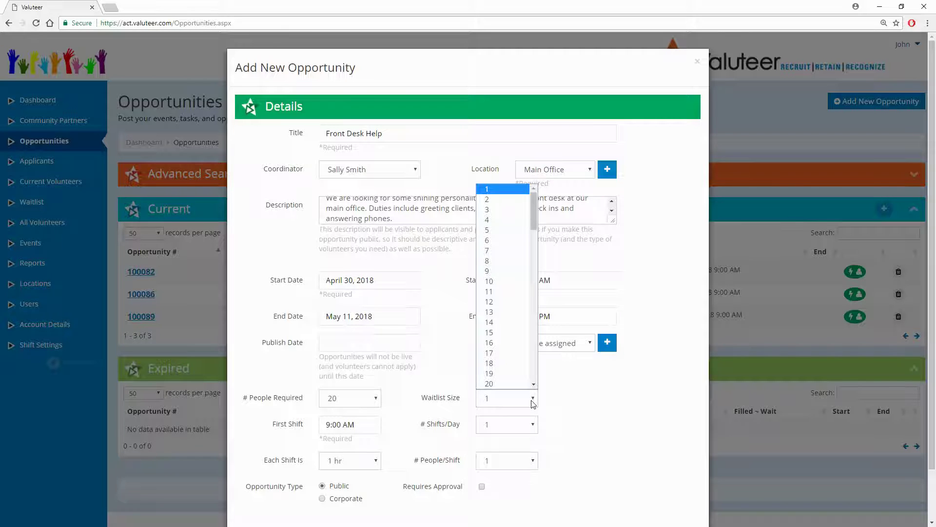
pyautogui.click(500, 229)
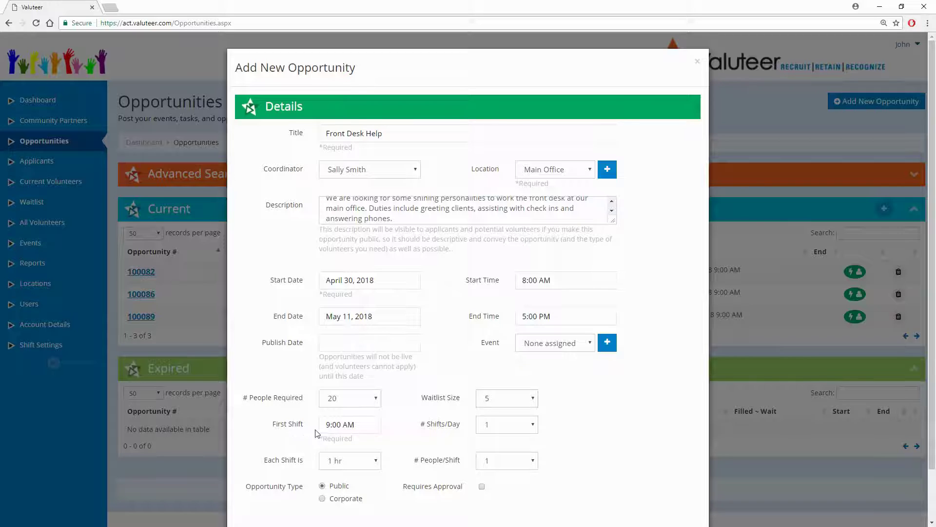
# Step: Set the first shift's start time to 8:00 AM
pyautogui.click(335, 426)
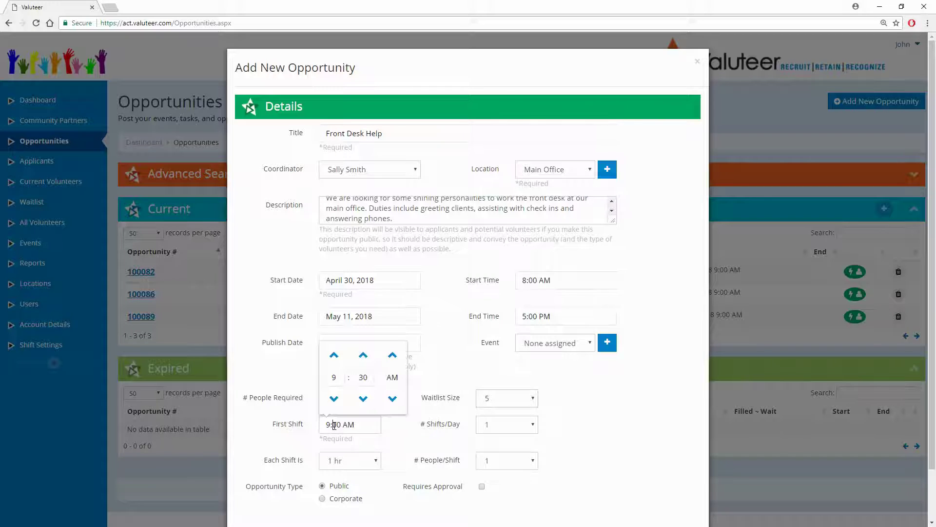
pyautogui.click(334, 398)
pyautogui.click(445, 378)
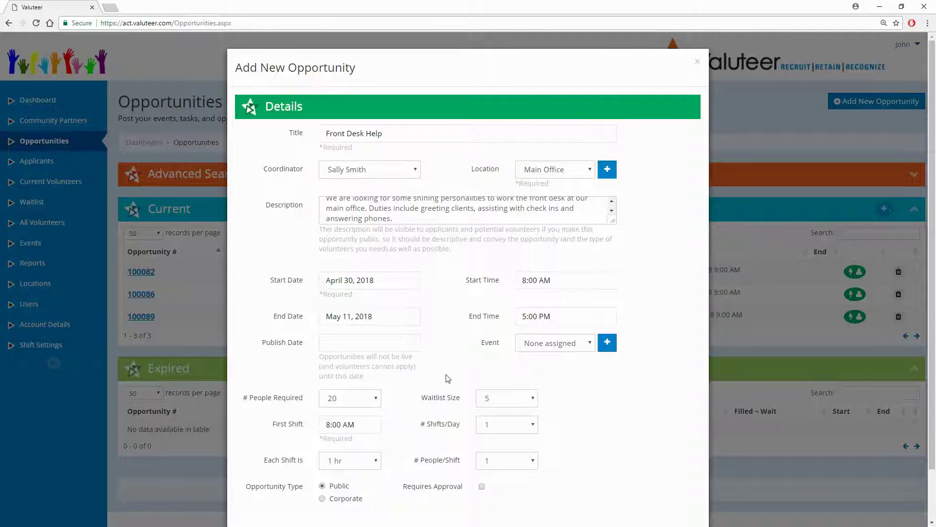
# Step: Set 2 shifts per day of 4 hr each and save the new opportunity
pyautogui.click(497, 431)
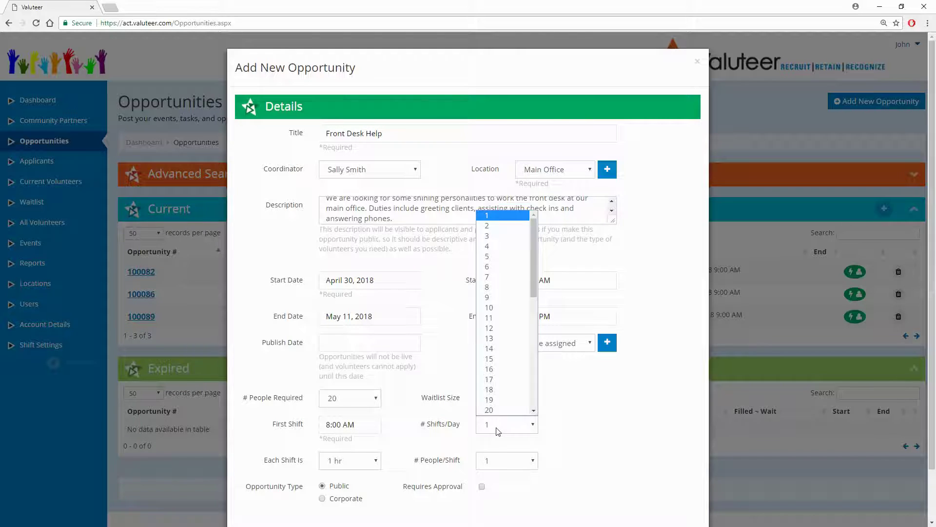
pyautogui.click(486, 226)
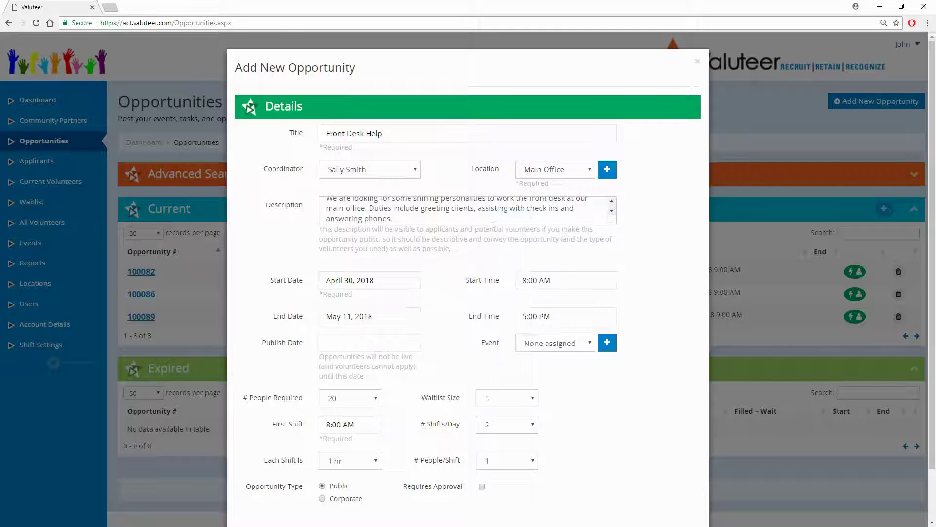
pyautogui.click(375, 465)
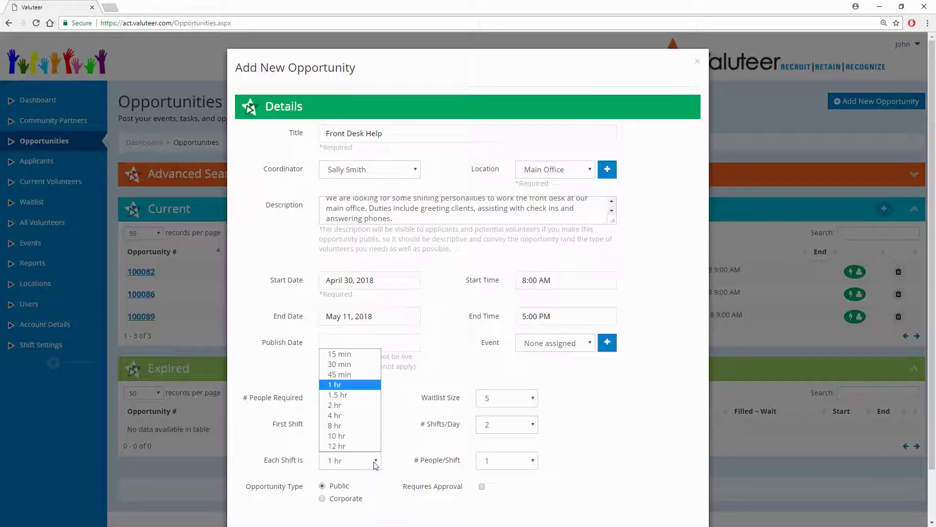
pyautogui.click(351, 416)
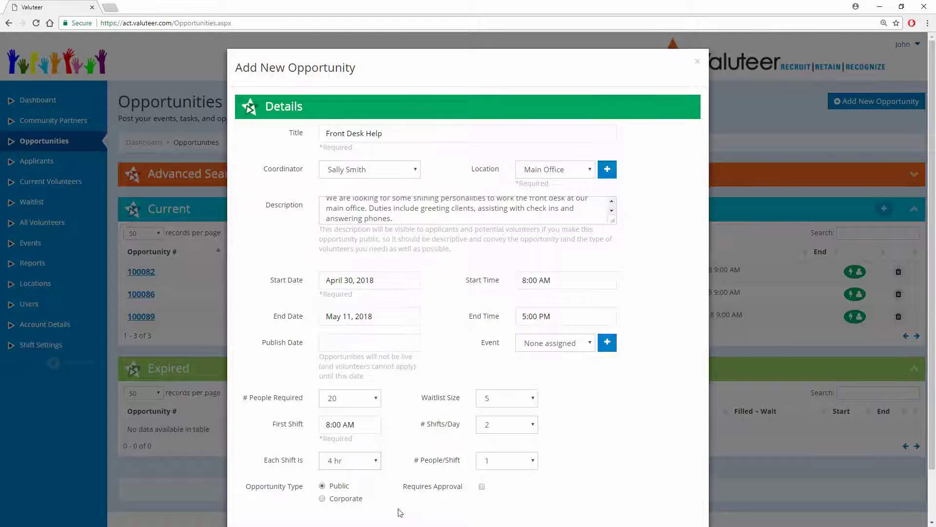
pyautogui.scroll(-2, 401, 488)
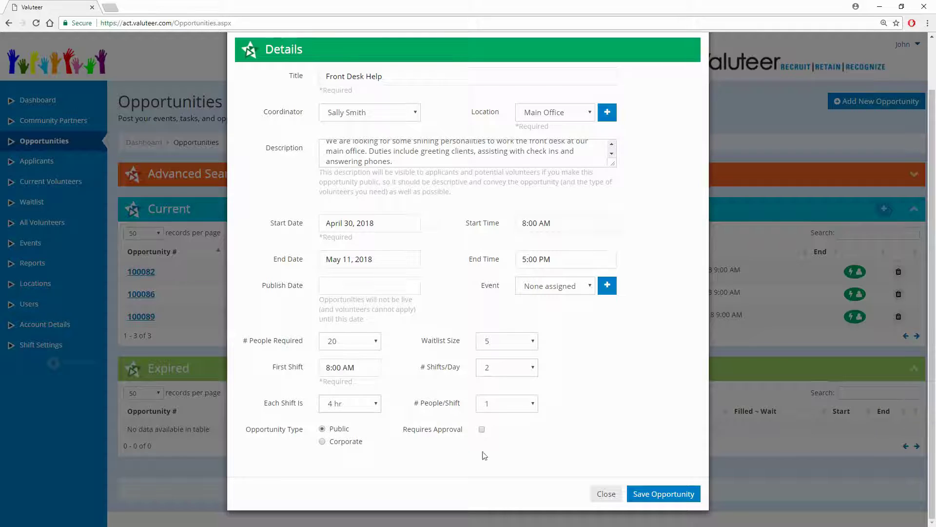
pyautogui.click(661, 495)
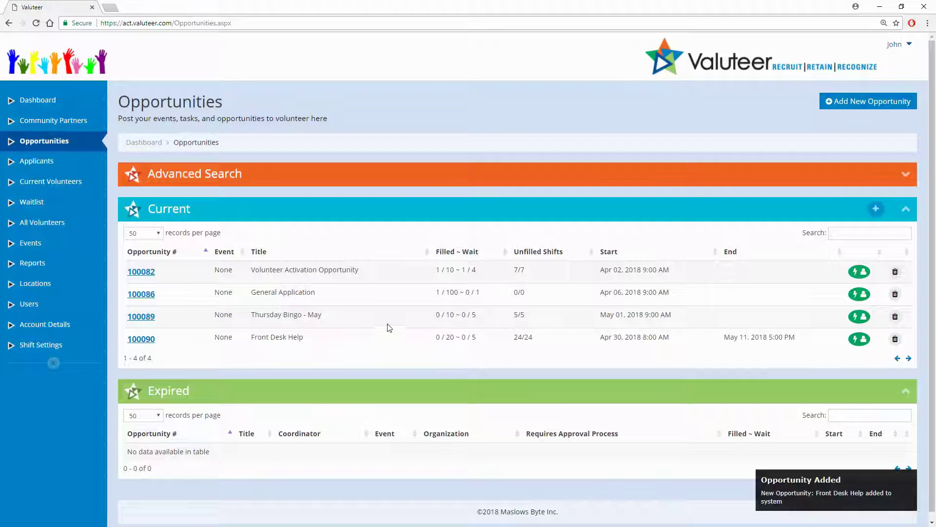
# Step: Open the Front Desk Help opportunity and examine its volunteer shift calendar and the details of Shift #2 on April 30
pyautogui.moveTo(312, 340); pyautogui.dragTo(252, 339)
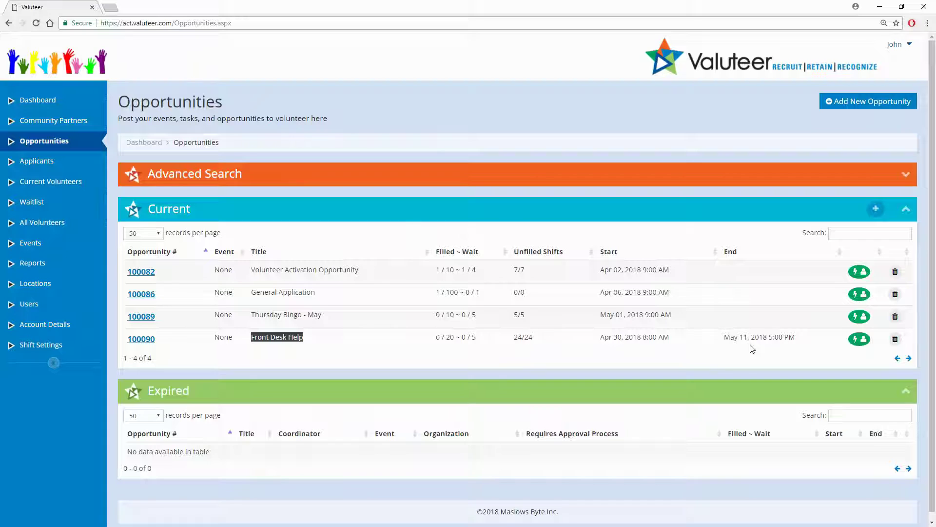
pyautogui.click(141, 339)
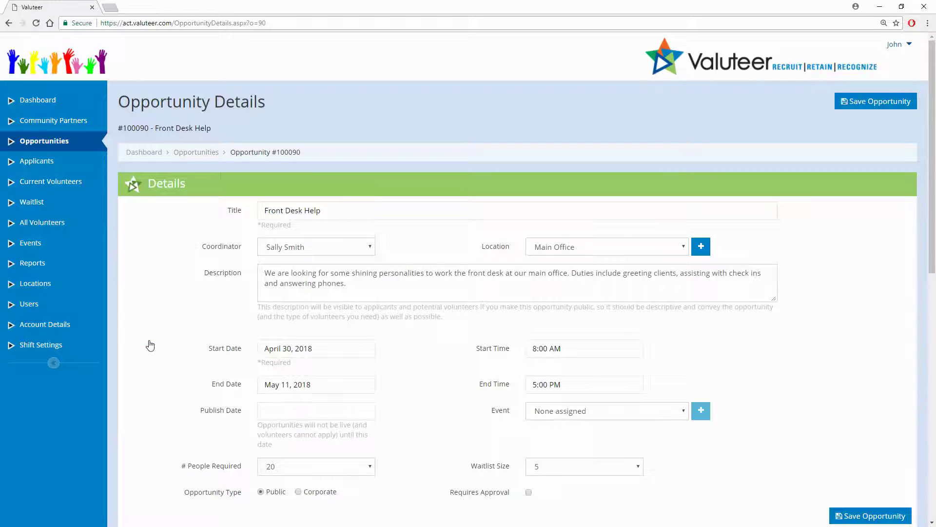
pyautogui.scroll(-2, 172, 309)
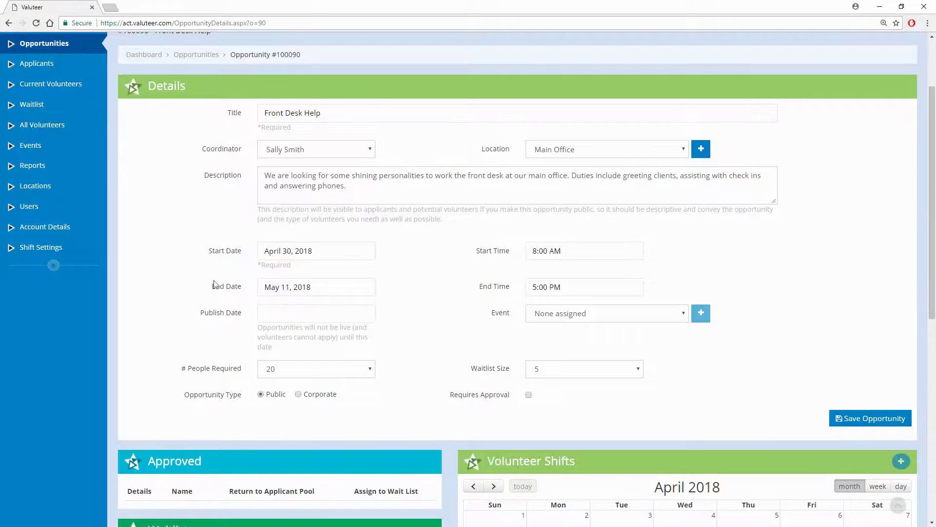
pyautogui.scroll(-8, 242, 301)
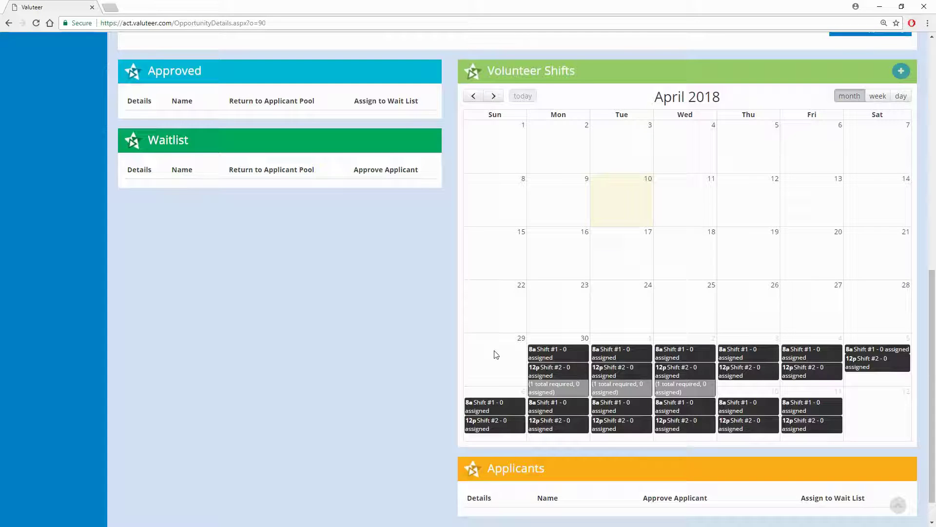
pyautogui.scroll(5, 420, 313)
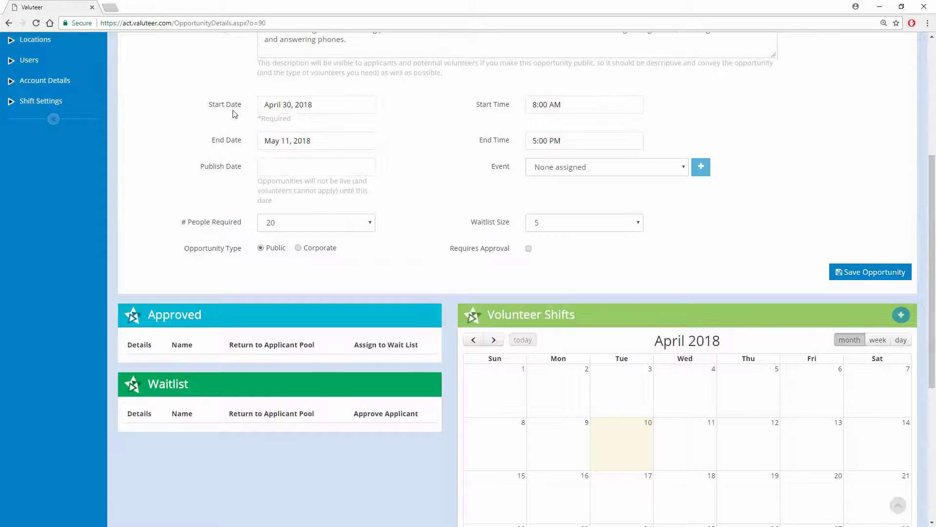
pyautogui.scroll(-5, 498, 406)
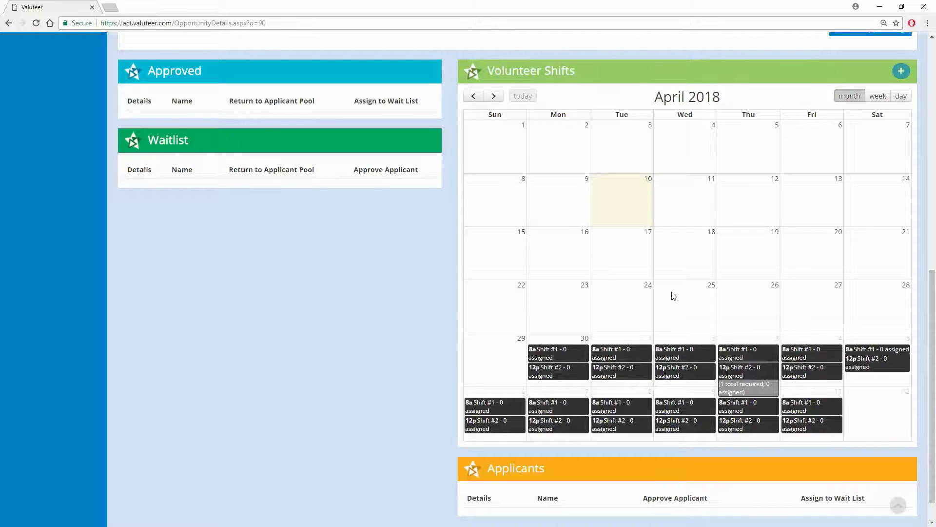
pyautogui.click(548, 376)
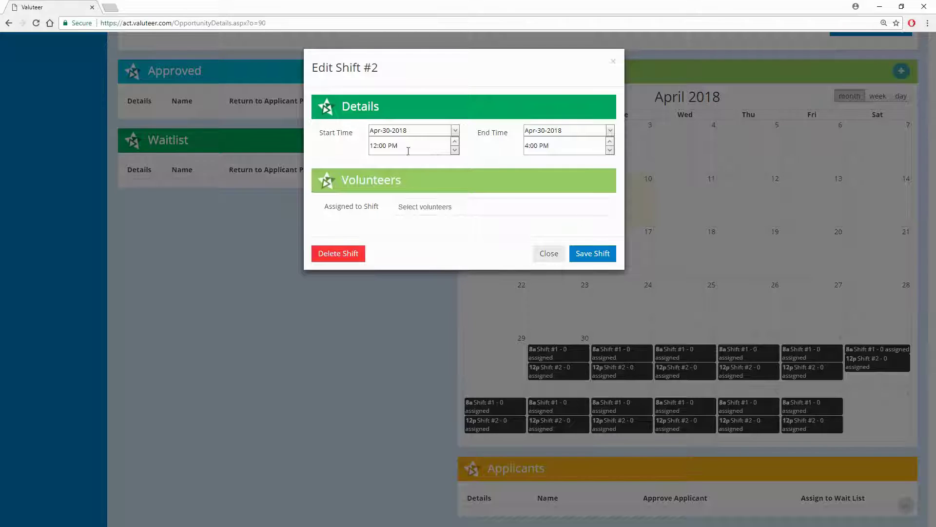
pyautogui.click(549, 255)
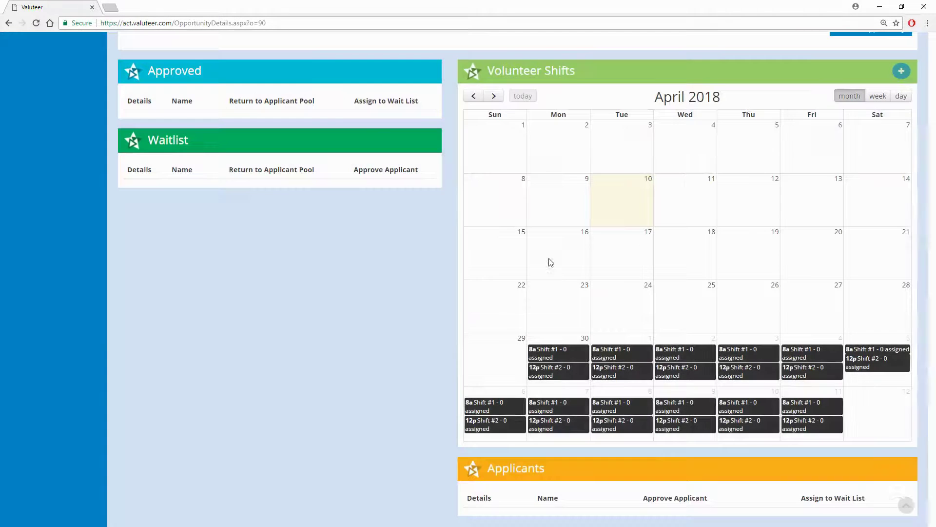
# Step: Show the shift calendar for the week of Apr 29 to May 5 and move Monday 4/30's Shift #2 to 1:00 - 5:00
pyautogui.click(877, 98)
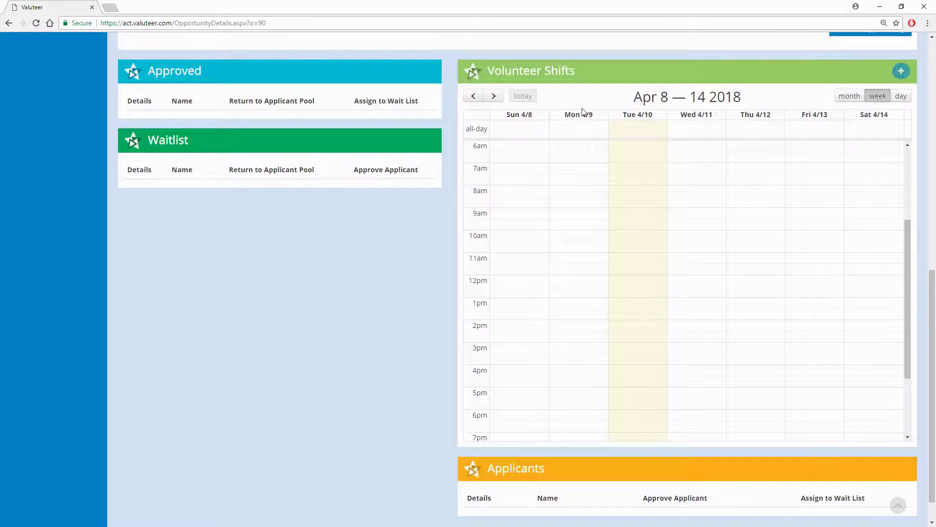
pyautogui.click(490, 96)
pyautogui.click(491, 97)
pyautogui.click(490, 96)
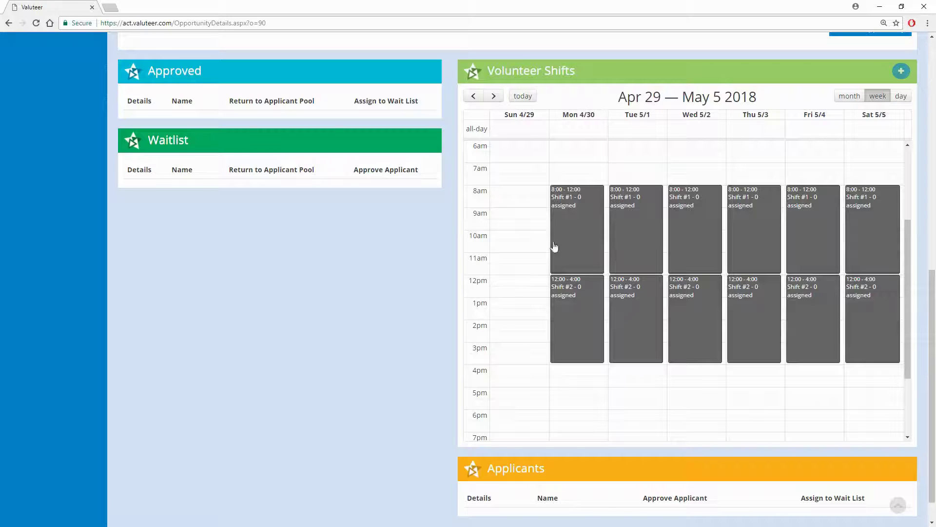
pyautogui.moveTo(579, 290); pyautogui.dragTo(579, 311)
pyautogui.click(498, 79)
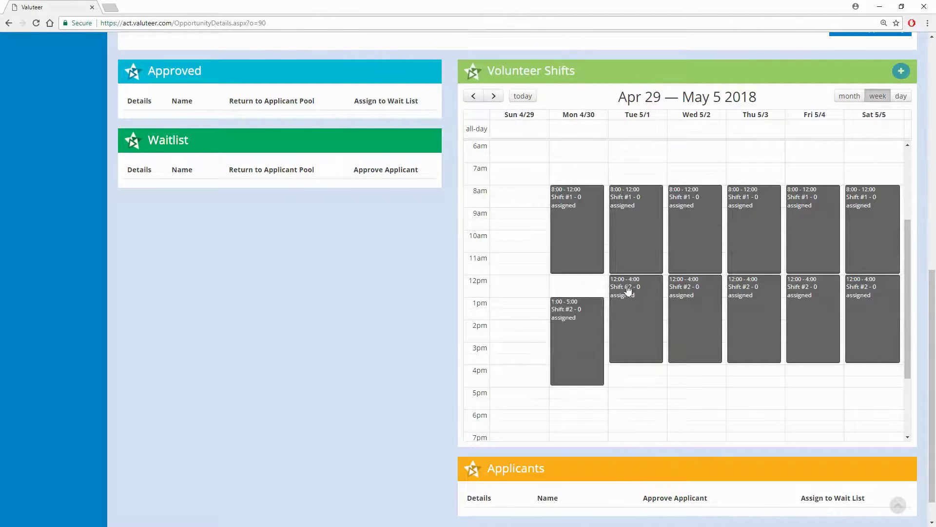
# Step: Move Shift #2 on each day from Tuesday 5/1 through Saturday 5/5 to 1:00 - 5:00, accepting each move
pyautogui.moveTo(627, 293); pyautogui.dragTo(628, 315)
pyautogui.click(501, 75)
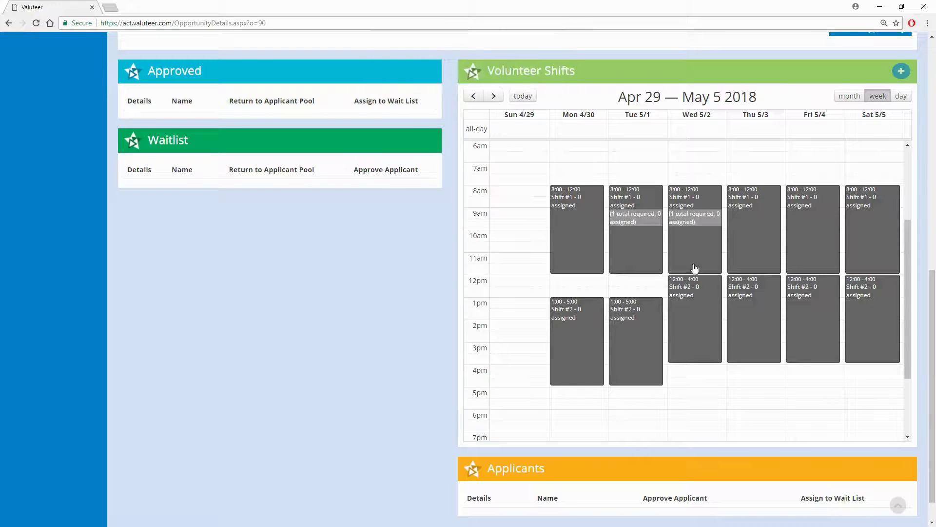
pyautogui.moveTo(696, 291); pyautogui.dragTo(698, 312)
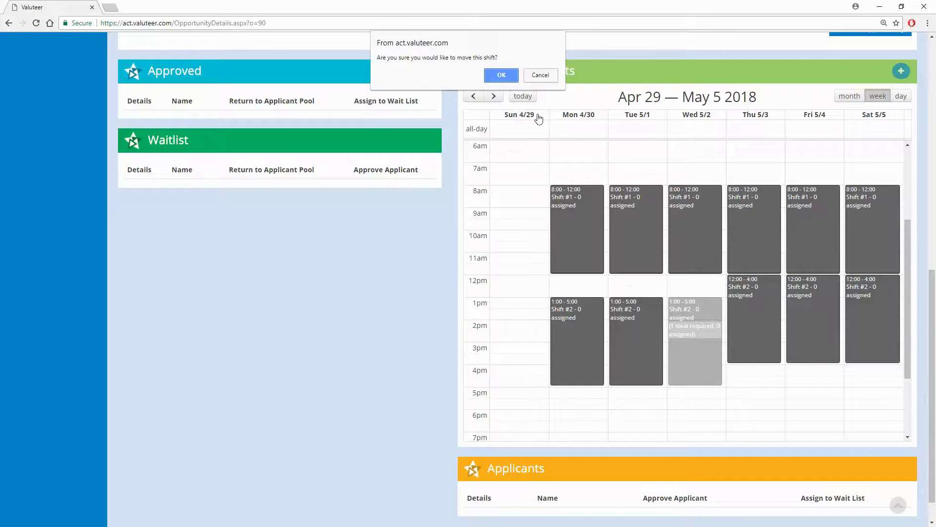
pyautogui.click(501, 75)
pyautogui.moveTo(755, 292); pyautogui.dragTo(756, 314)
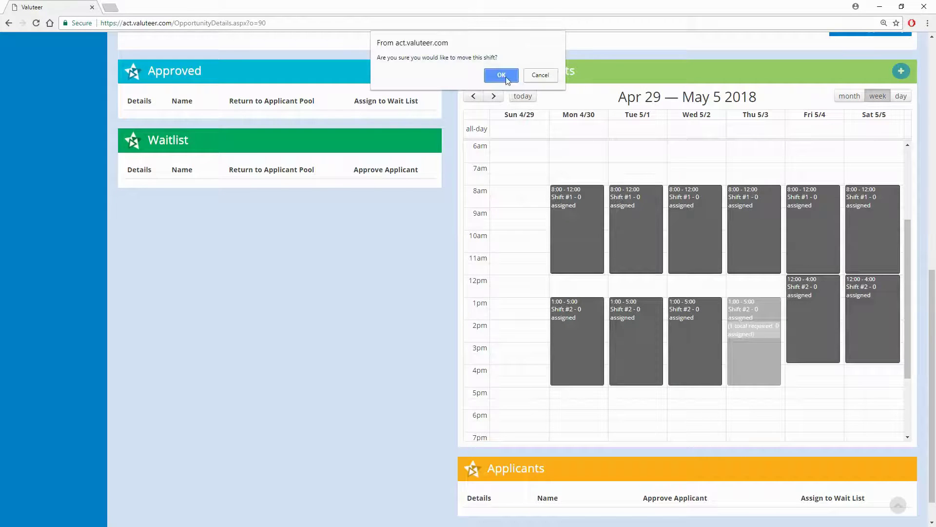
pyautogui.click(502, 75)
pyautogui.moveTo(805, 276); pyautogui.dragTo(813, 312)
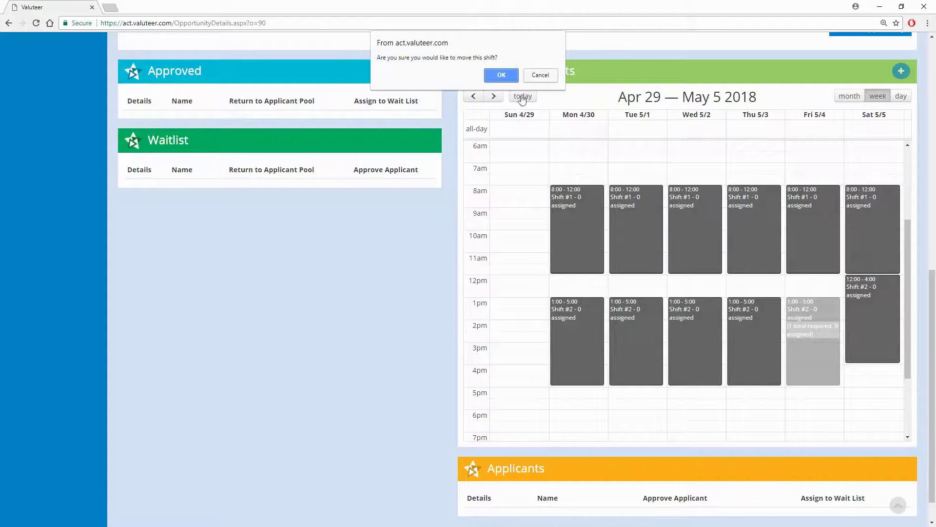
pyautogui.click(501, 75)
pyautogui.moveTo(861, 288); pyautogui.dragTo(854, 319)
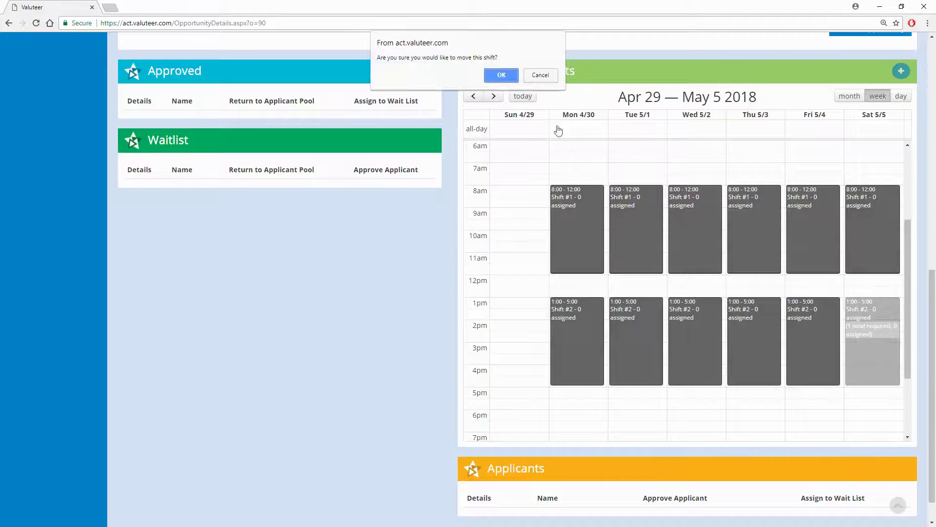
pyautogui.click(501, 75)
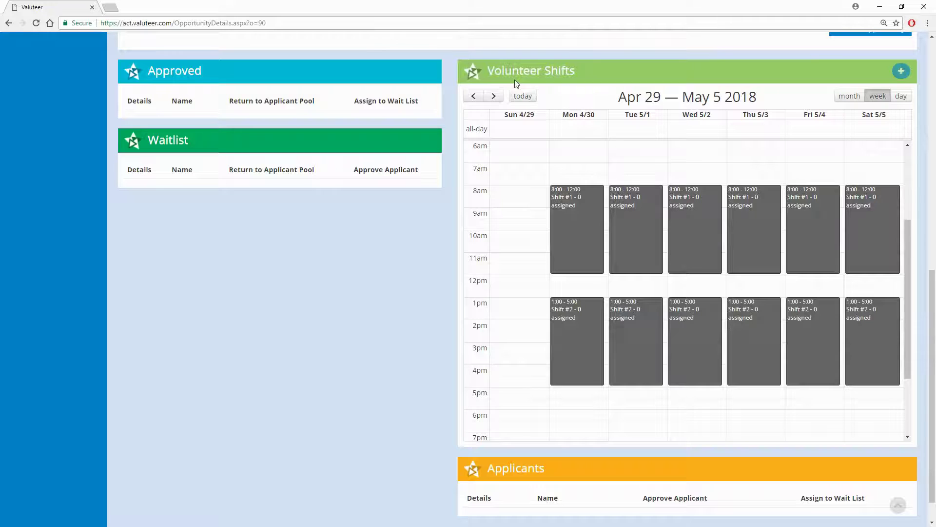
# Step: Show the shift calendar by month and delete both Shift #1 and Shift #2 on Saturday, May 5
pyautogui.click(850, 98)
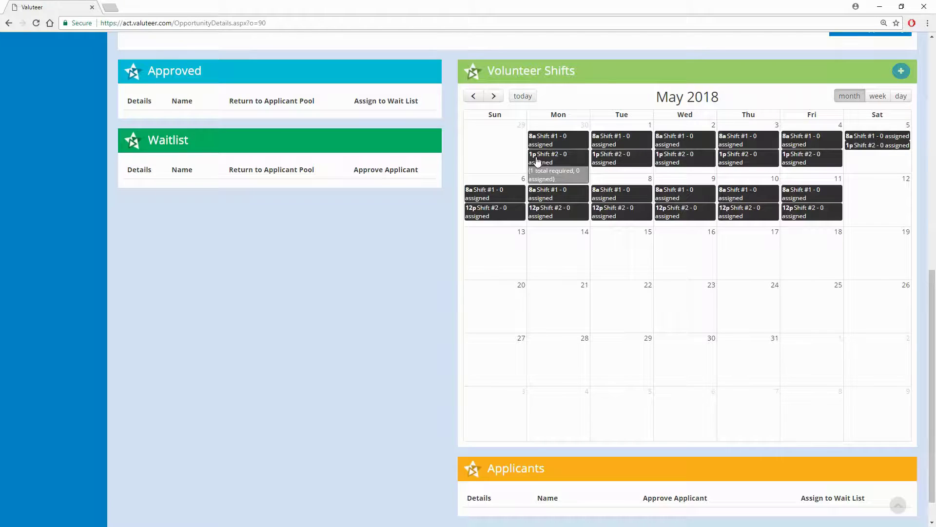
pyautogui.click(884, 139)
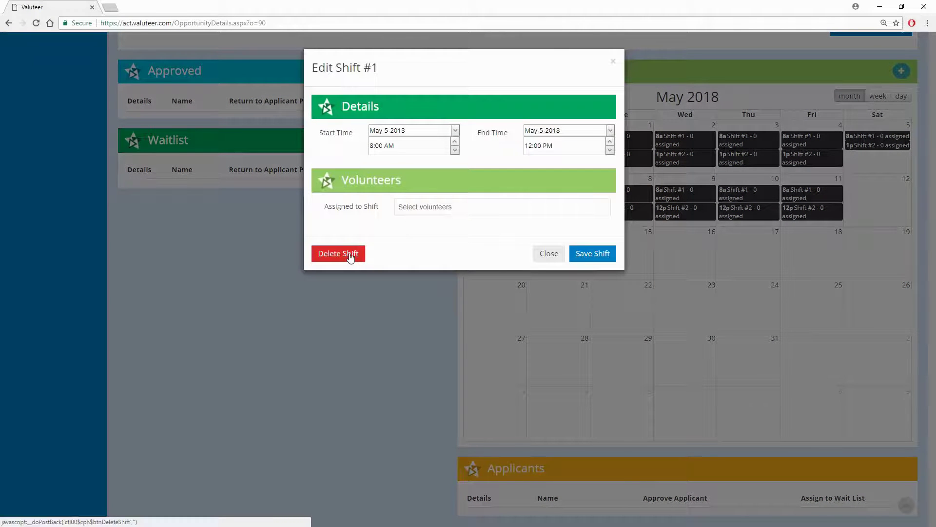
pyautogui.click(349, 256)
pyautogui.click(494, 80)
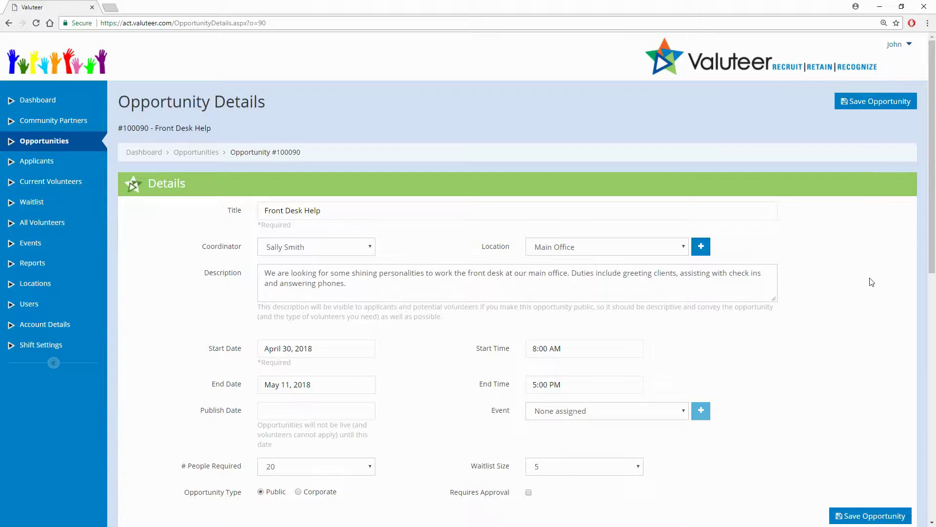
pyautogui.scroll(-10, 872, 281)
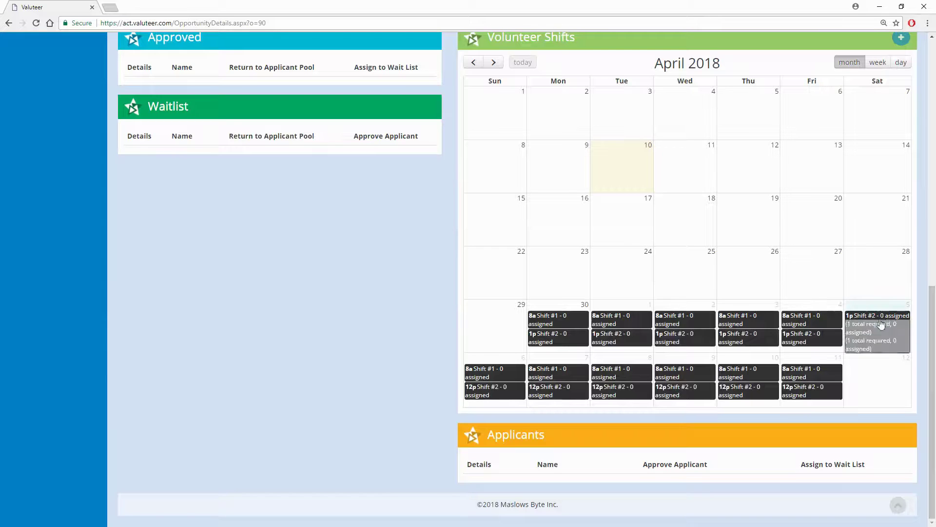
pyautogui.click(882, 324)
pyautogui.click(332, 255)
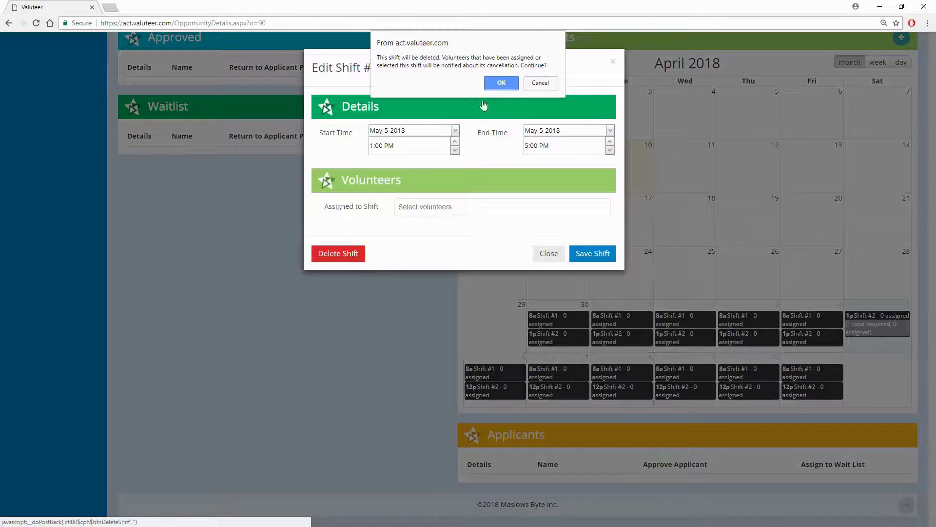
pyautogui.click(501, 82)
# Step: Delete both Shift #1 and Shift #2 on Sunday, May 6 from the volunteer shift calendar
pyautogui.scroll(-10, 704, 340)
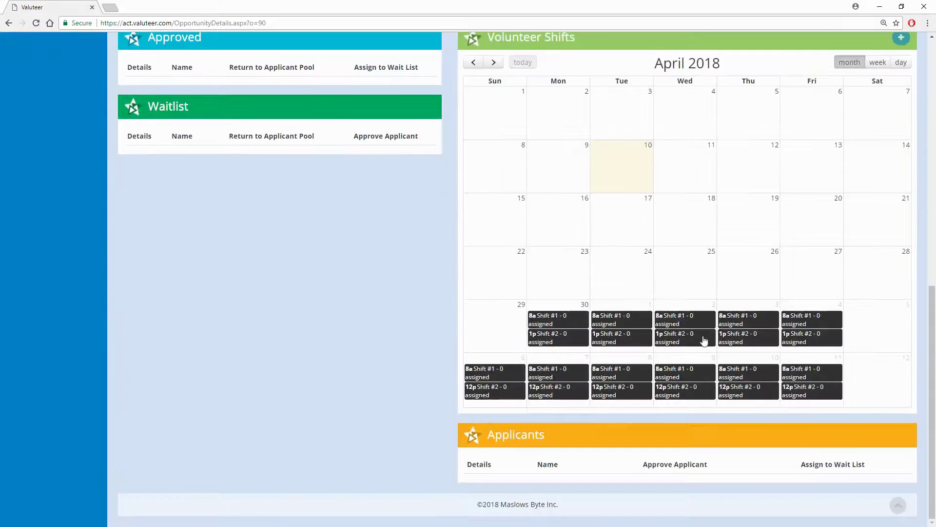
pyautogui.click(481, 370)
pyautogui.click(347, 255)
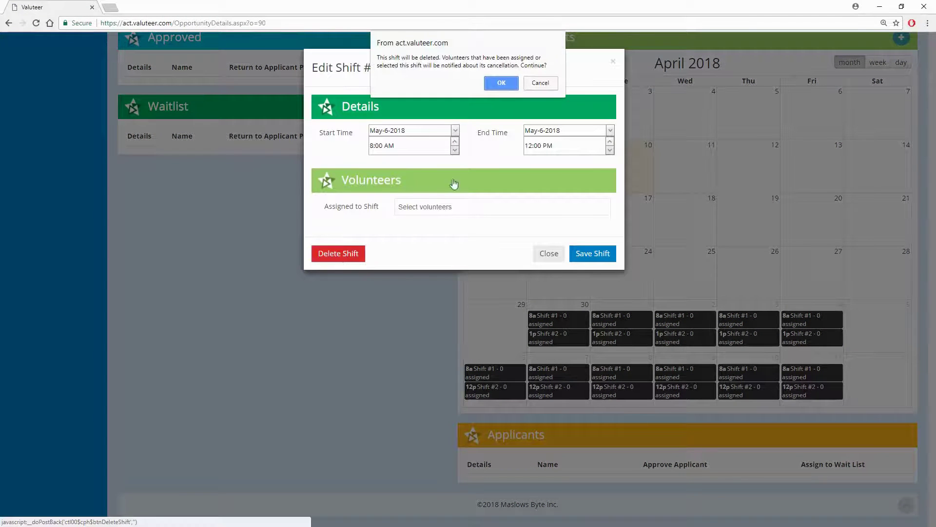
pyautogui.click(501, 82)
pyautogui.scroll(-10, 639, 316)
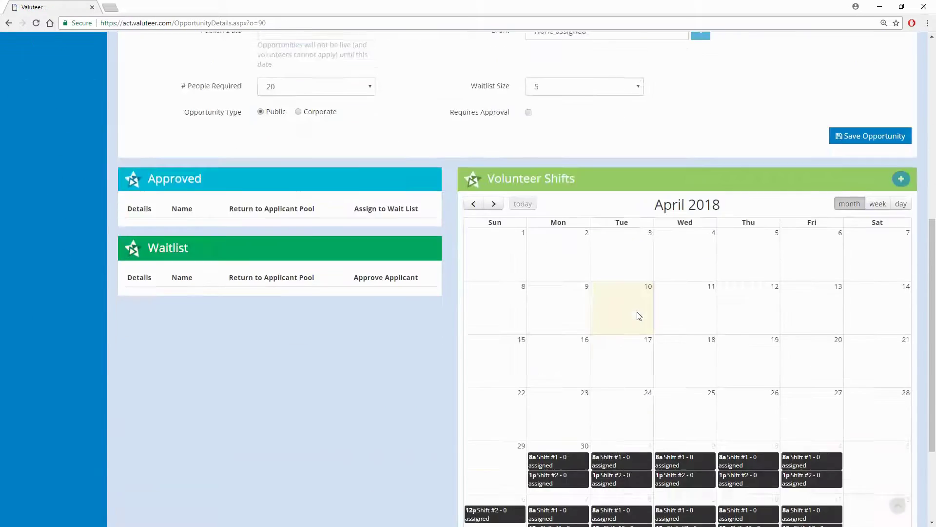
pyautogui.scroll(-3, 639, 315)
pyautogui.click(510, 367)
pyautogui.click(365, 254)
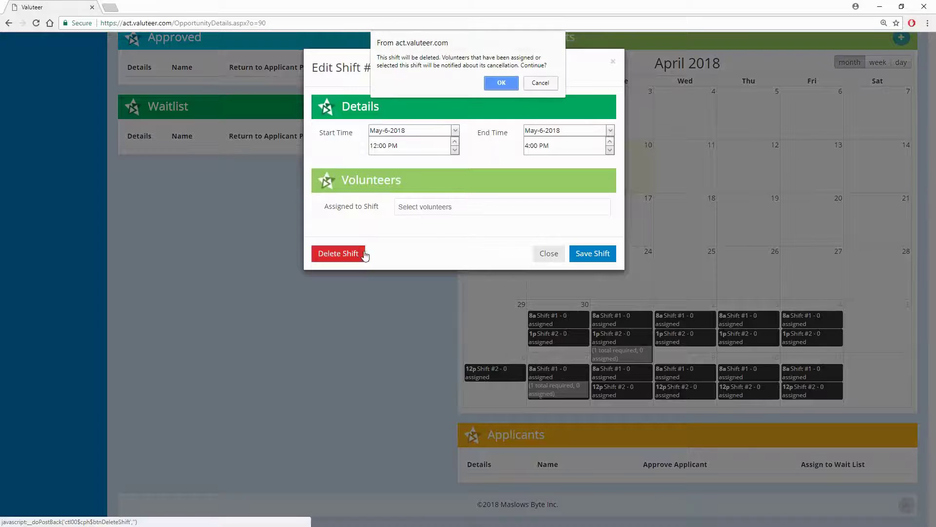
pyautogui.click(502, 82)
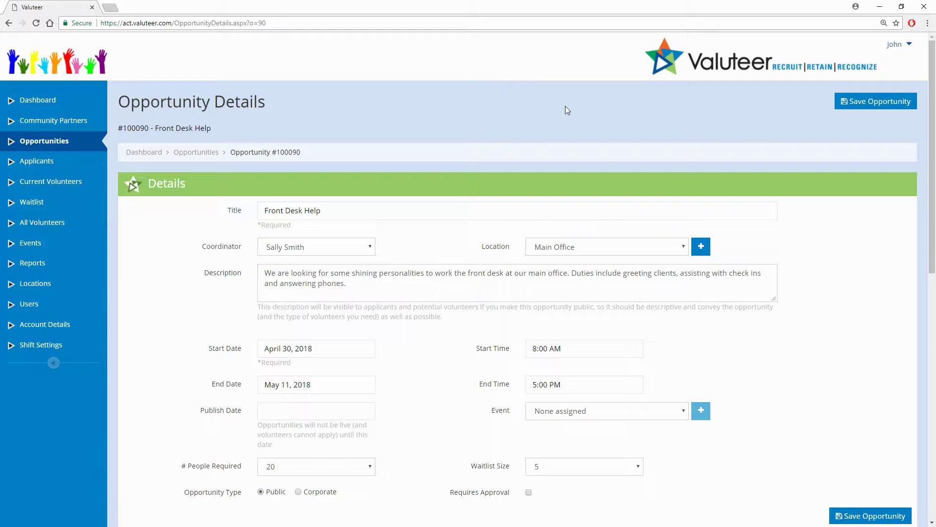
# Step: Set the Front Desk Help opportunity's publish date to April 10, 2018 and save the opportunity
pyautogui.scroll(-9, 436, 388)
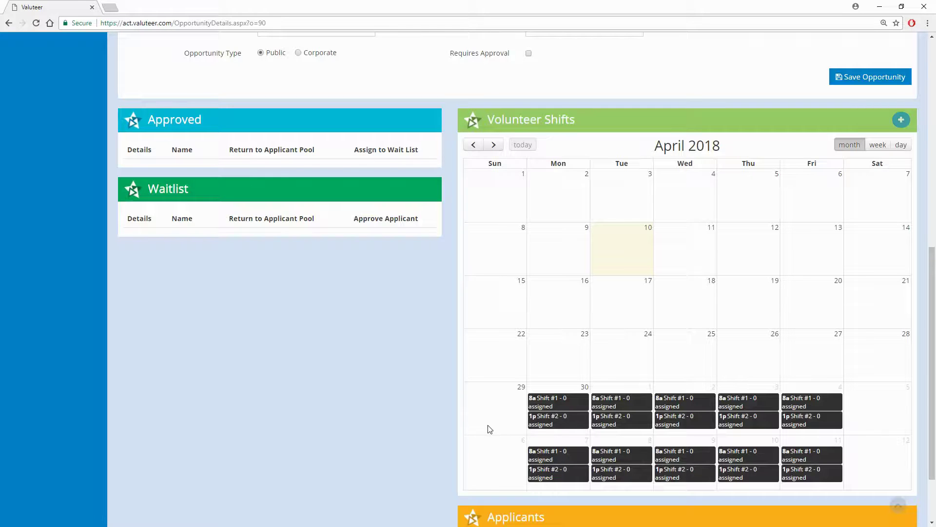
pyautogui.scroll(3, 489, 429)
pyautogui.scroll(5, 489, 429)
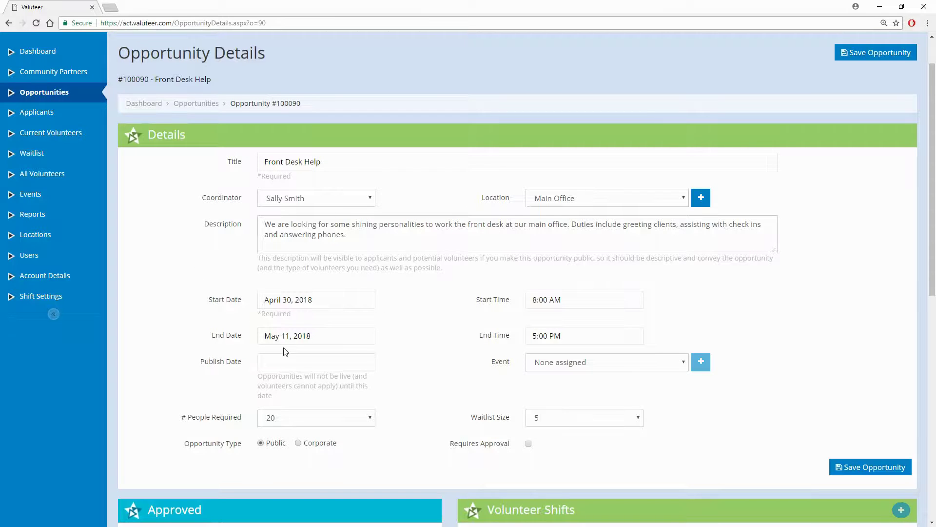
pyautogui.scroll(-8, 200, 414)
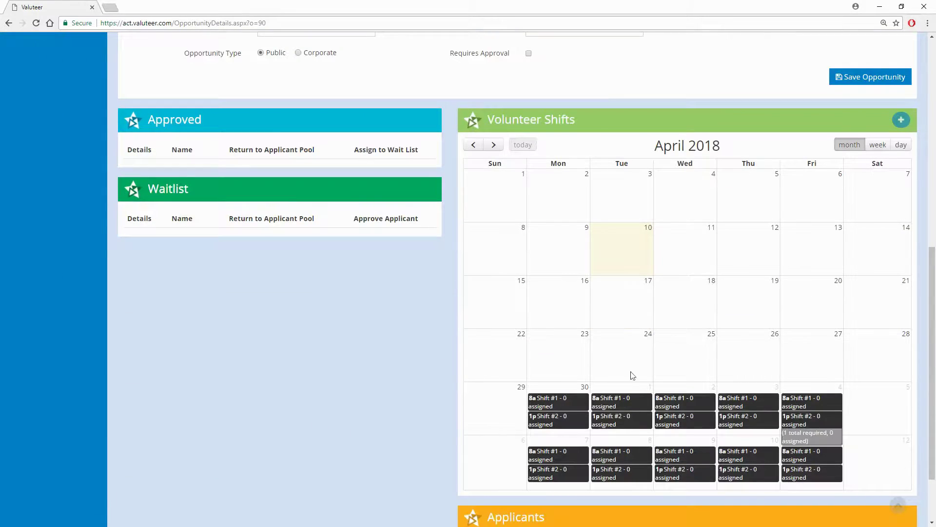
pyautogui.scroll(3, 405, 319)
pyautogui.scroll(3, 405, 319)
pyautogui.click(303, 265)
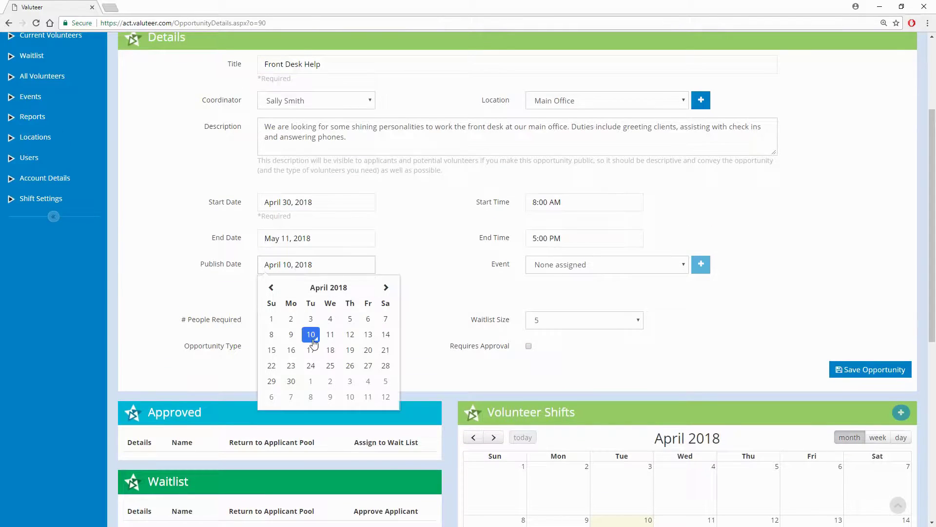
pyautogui.click(314, 339)
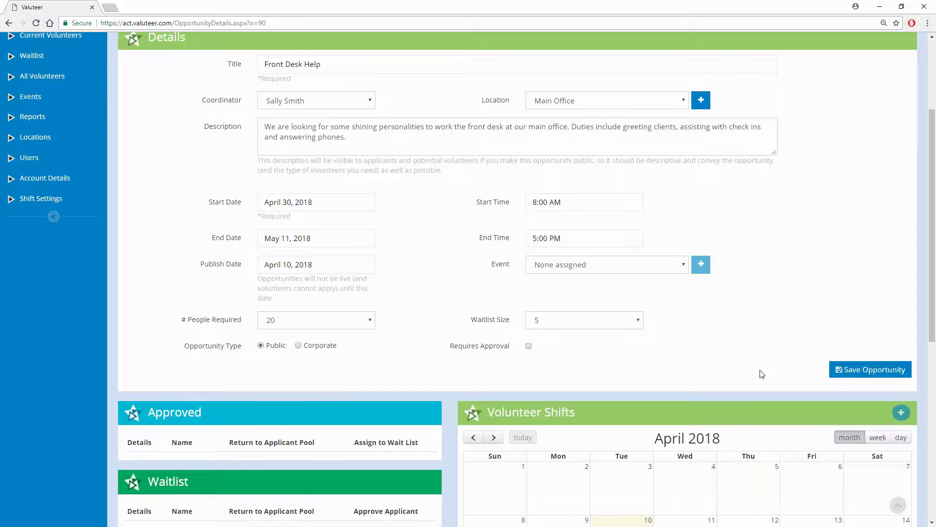
pyautogui.click(848, 374)
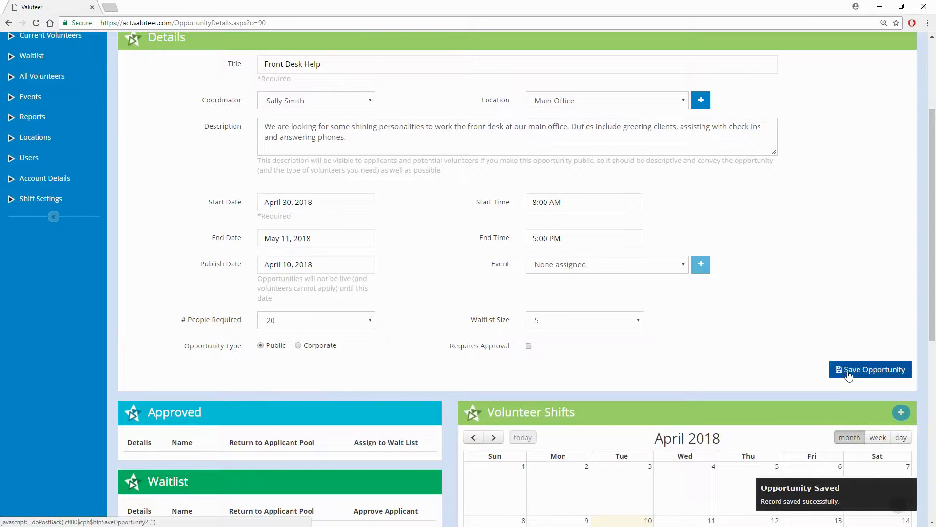
# Step: Open the Opportunities list, and switch to the Online_opps.html page to examine the publicly available opportunities
pyautogui.scroll(3, 487, 273)
pyautogui.click(46, 140)
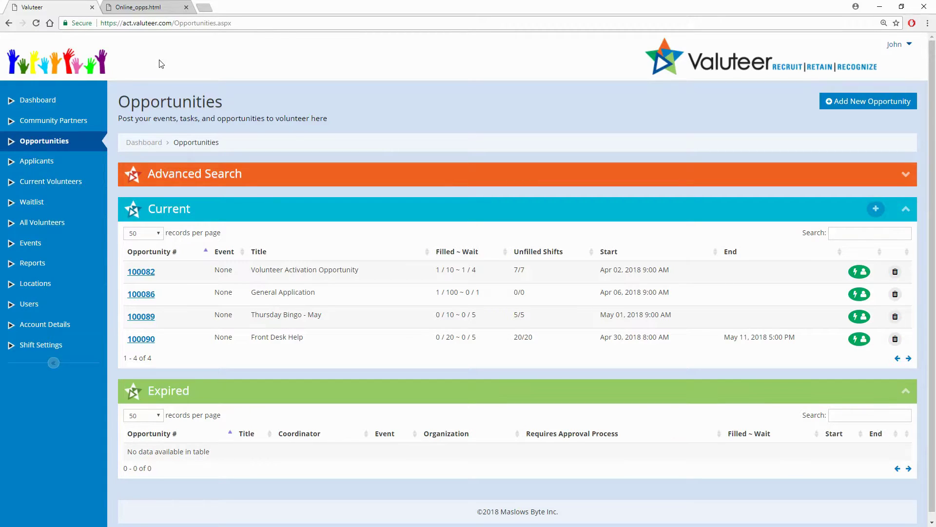
pyautogui.click(145, 7)
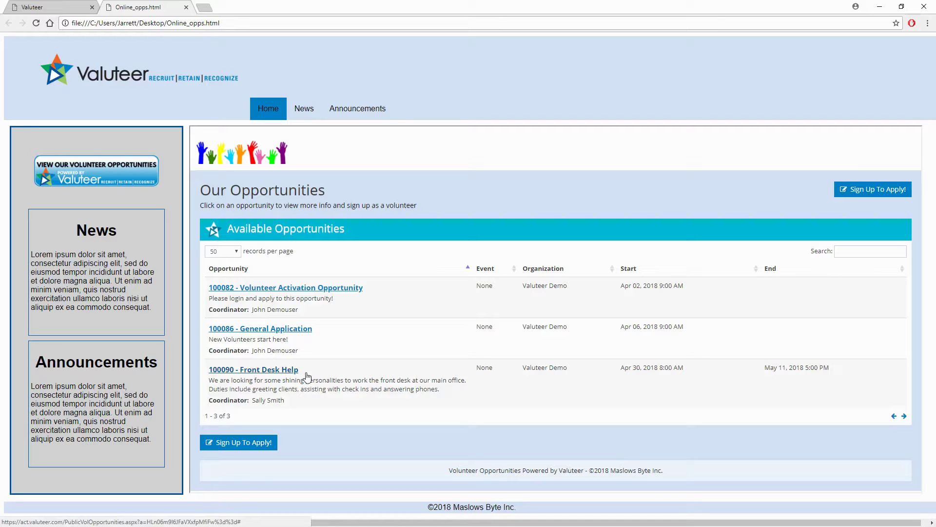
# Step: Switch back to the Valuteer Opportunities page and open the account menu to view its help options
pyautogui.click(54, 7)
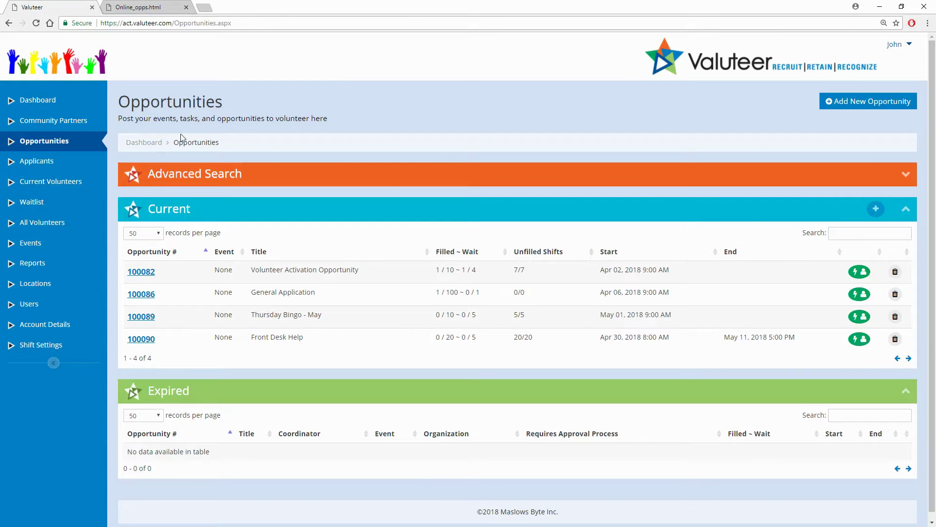
pyautogui.click(901, 49)
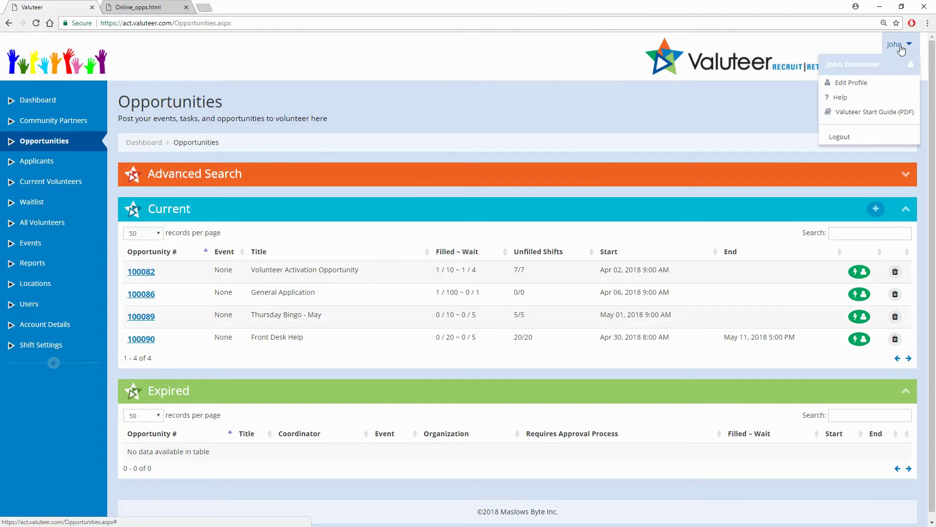